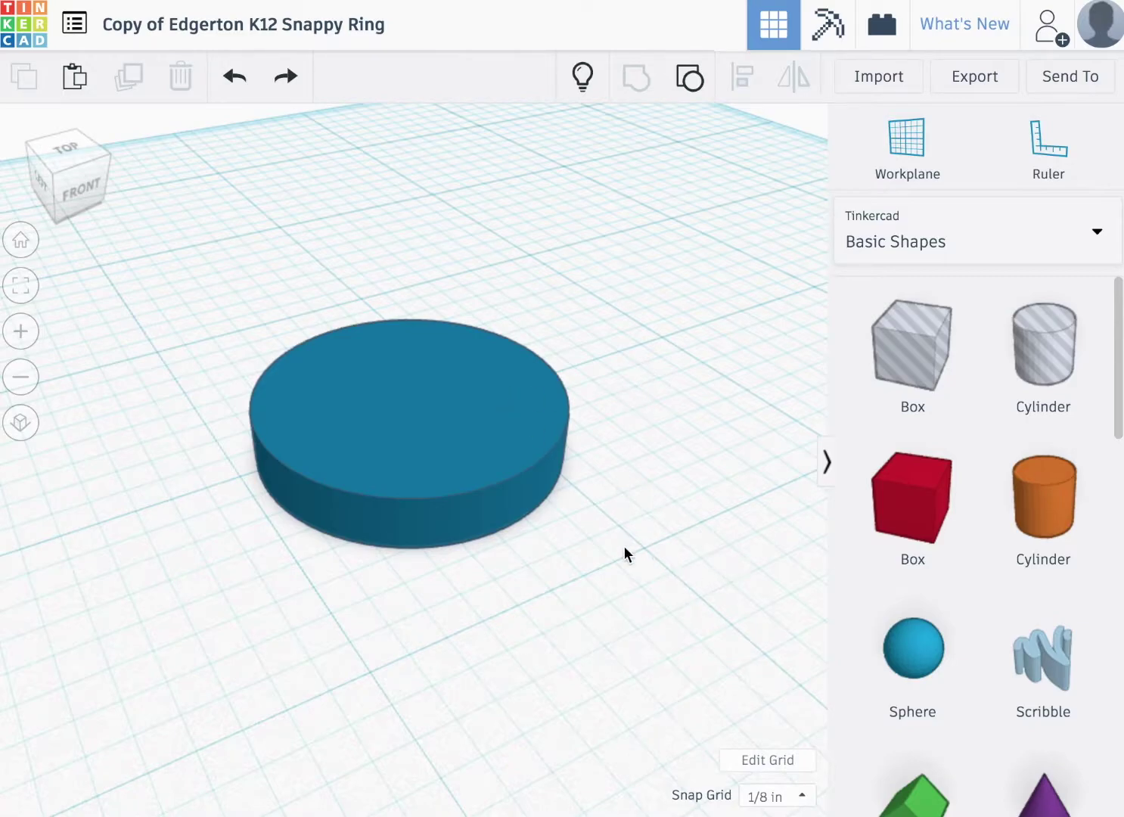
# - Add the Moon part from Part Collection onto the workplane beside the blue disc
pyautogui.moveTo(624, 547); pyautogui.dragTo(598, 317, button='right')
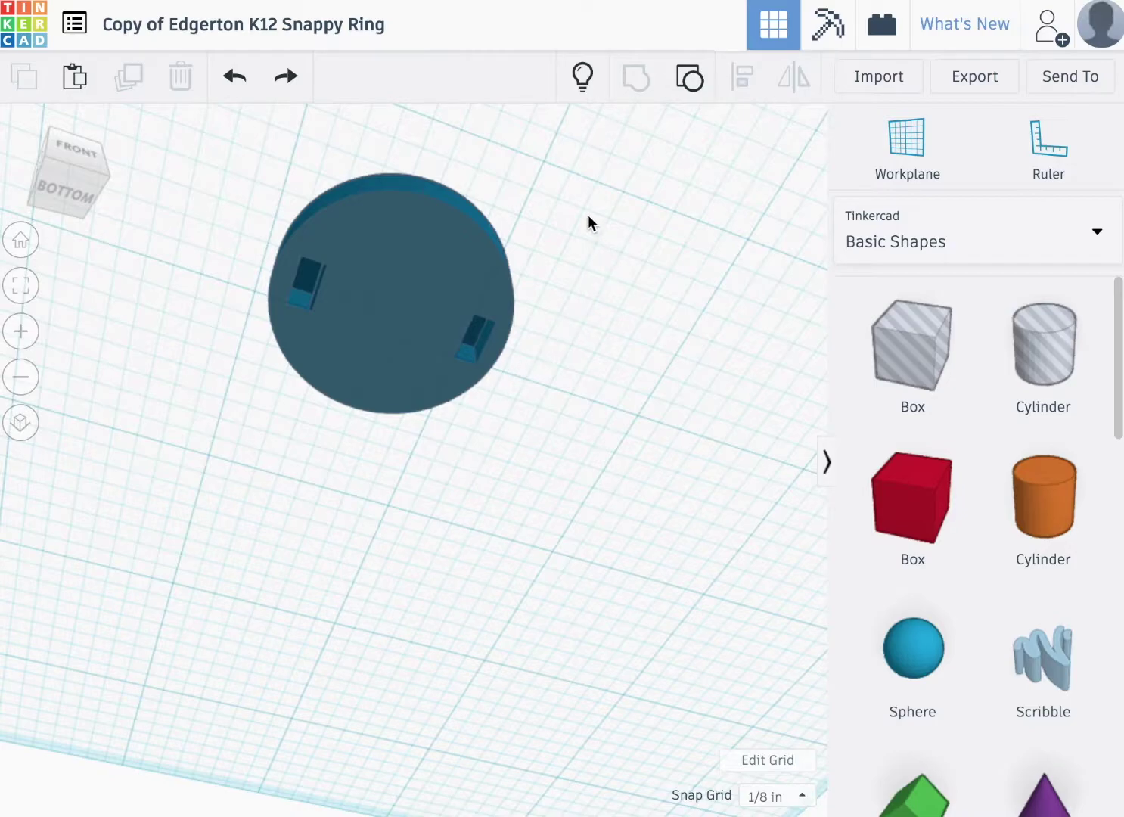
pyautogui.moveTo(588, 222); pyautogui.dragTo(592, 462, button='right')
pyautogui.moveTo(587, 466); pyautogui.dragTo(634, 417, button='middle')
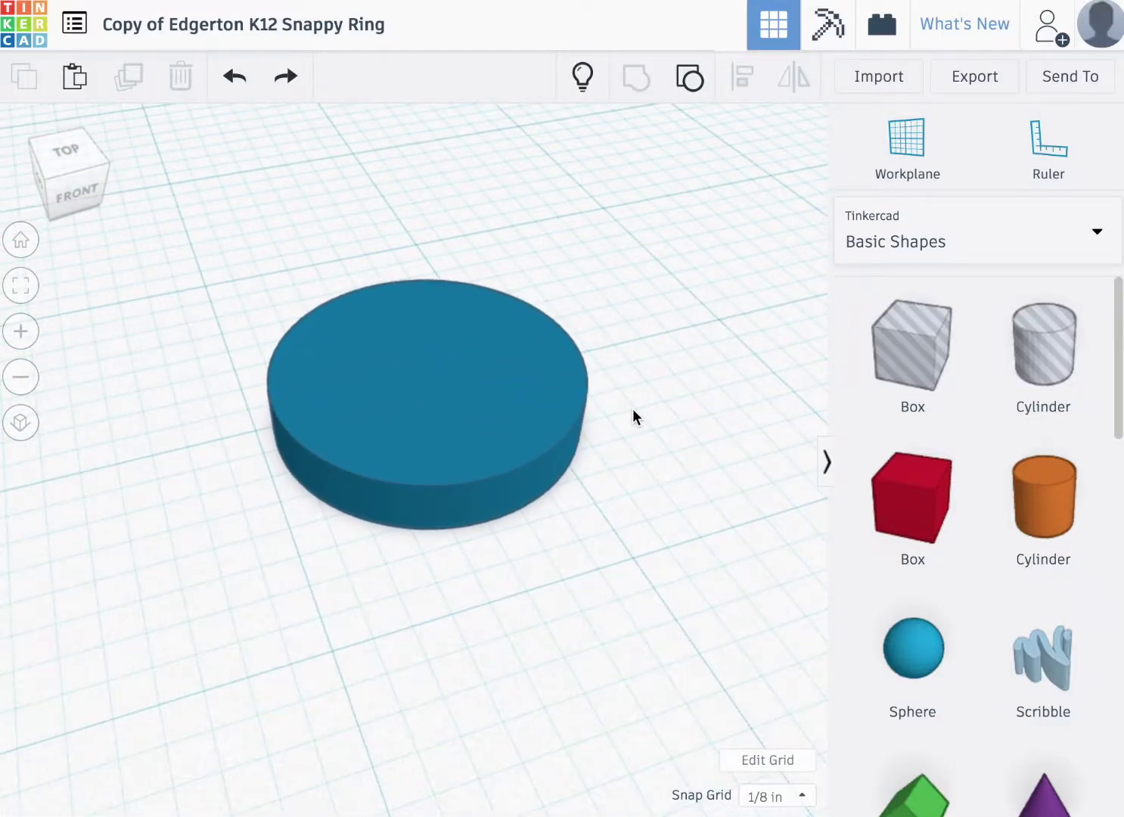
pyautogui.moveTo(653, 401); pyautogui.dragTo(691, 382, button='right')
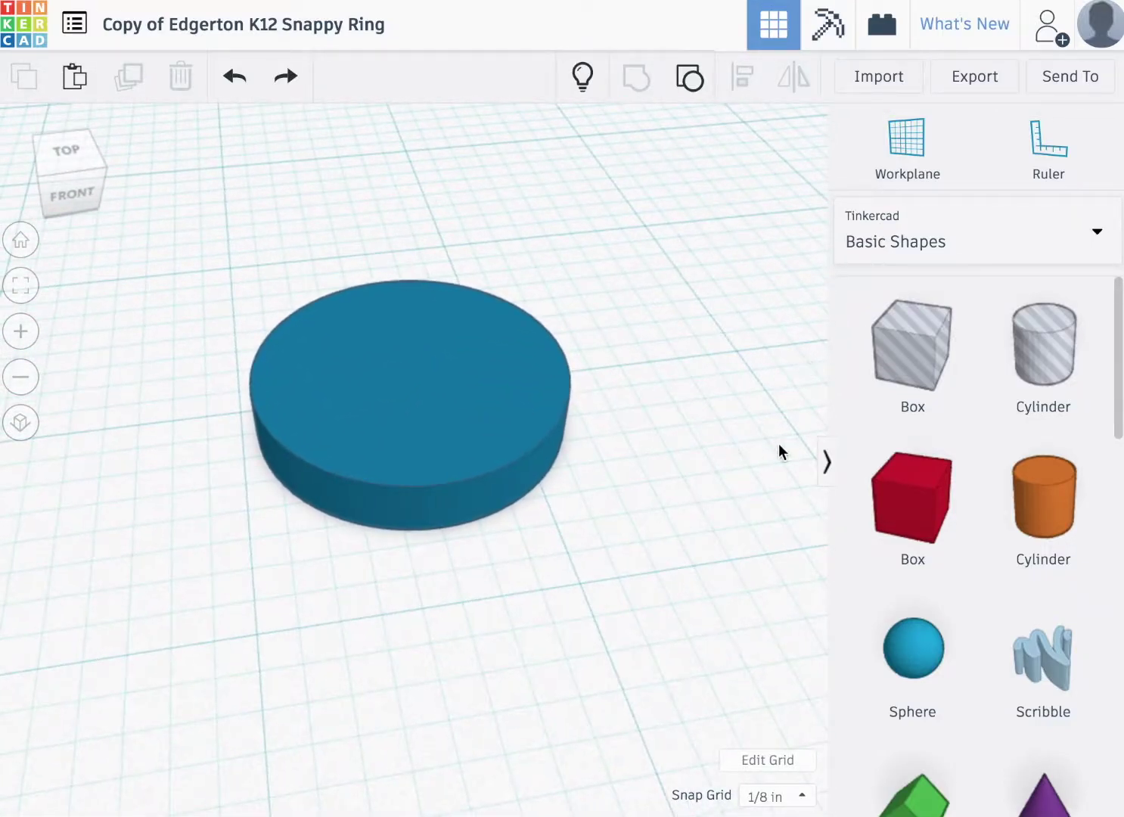
pyautogui.click(992, 246)
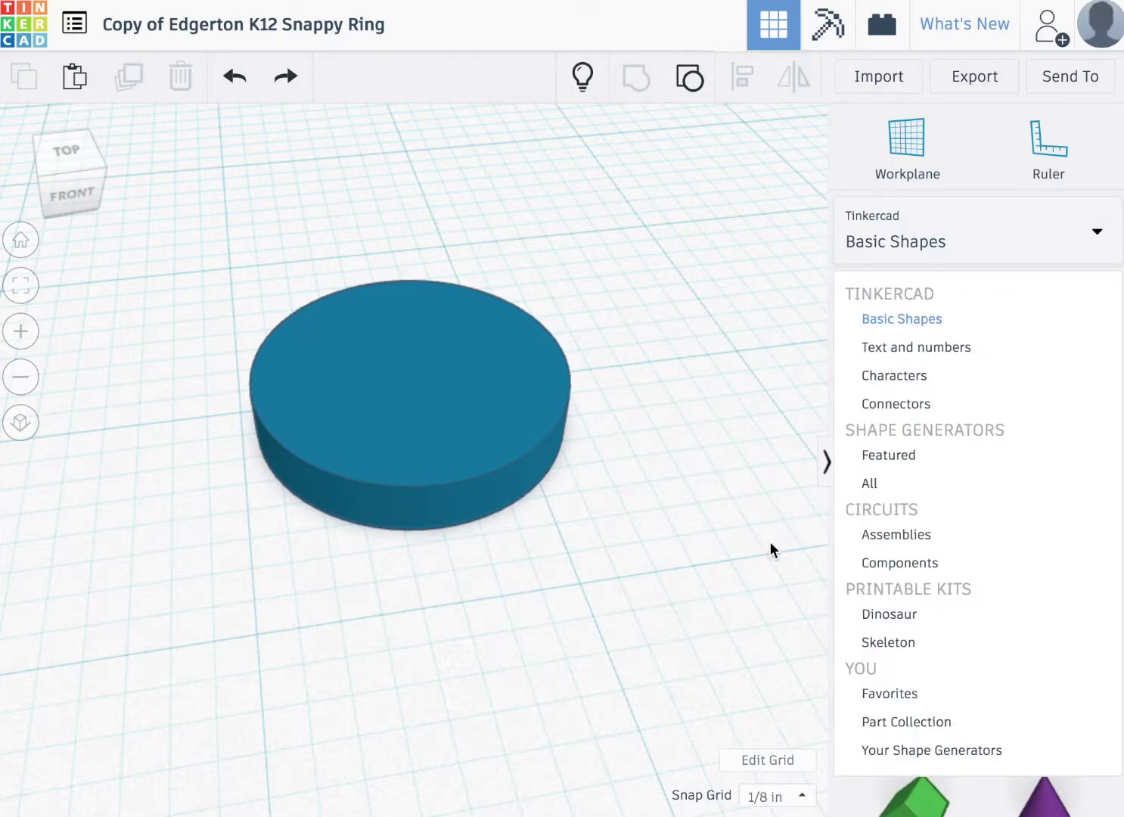
pyautogui.click(869, 726)
pyautogui.moveTo(687, 682); pyautogui.dragTo(791, 616, button='right')
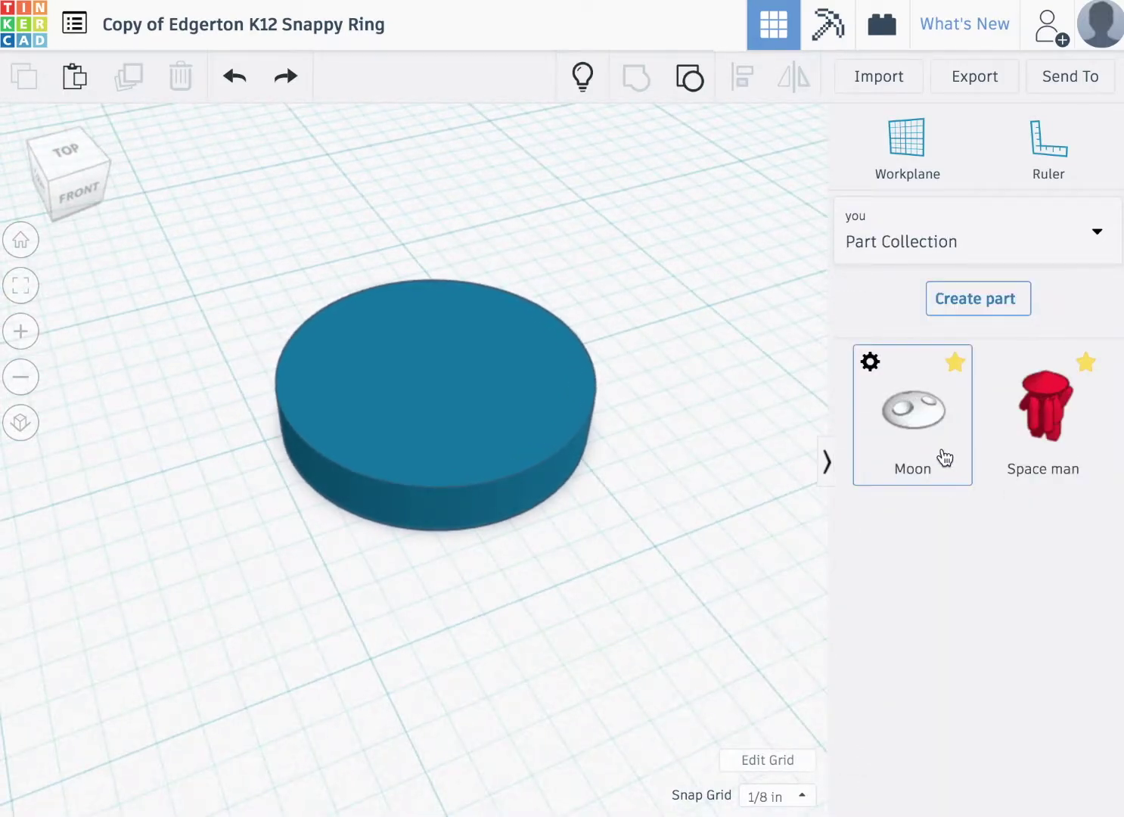
pyautogui.moveTo(943, 453)
pyautogui.mouseDown()
pyautogui.moveTo(701, 233)
pyautogui.moveTo(684, 255)
pyautogui.mouseUp()
pyautogui.click(683, 248)
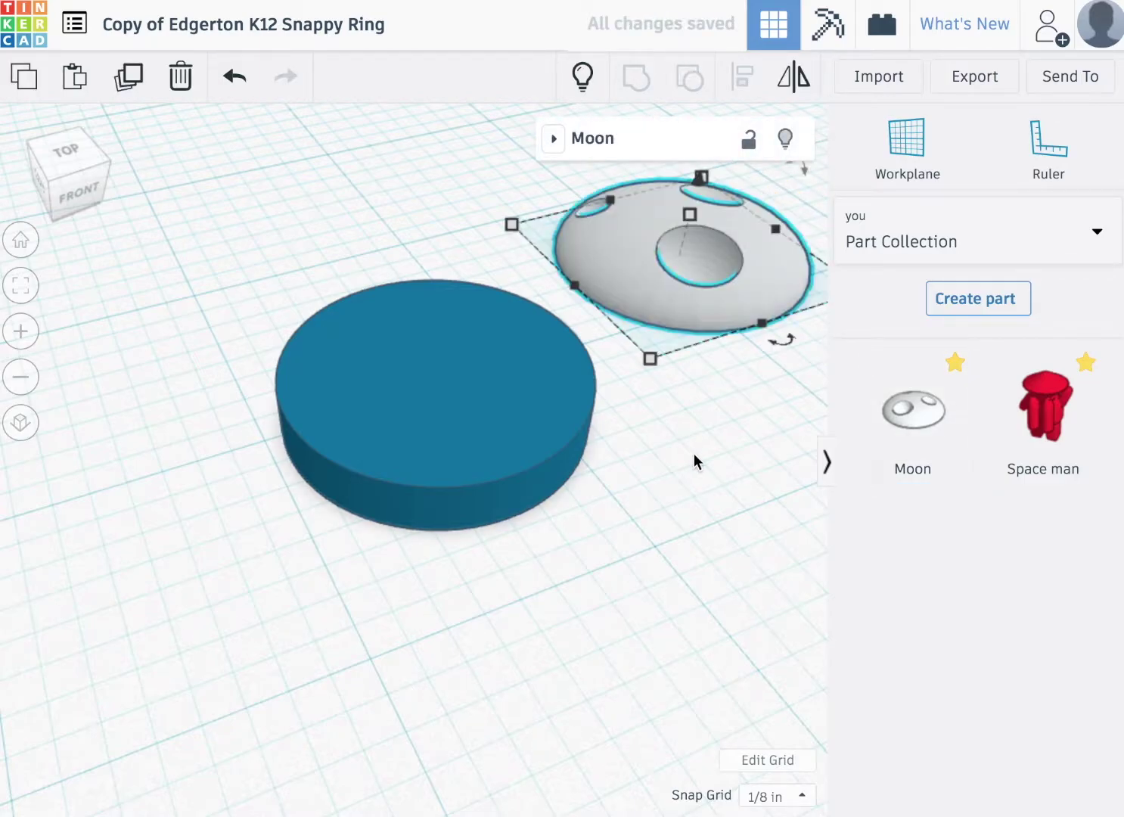
# - Raise the Moon 1/4 in above the workplane and check its height
pyautogui.moveTo(690, 448)
pyautogui.mouseDown(button='right')
pyautogui.moveTo(592, 554)
pyautogui.moveTo(537, 532)
pyautogui.mouseUp(button='right')
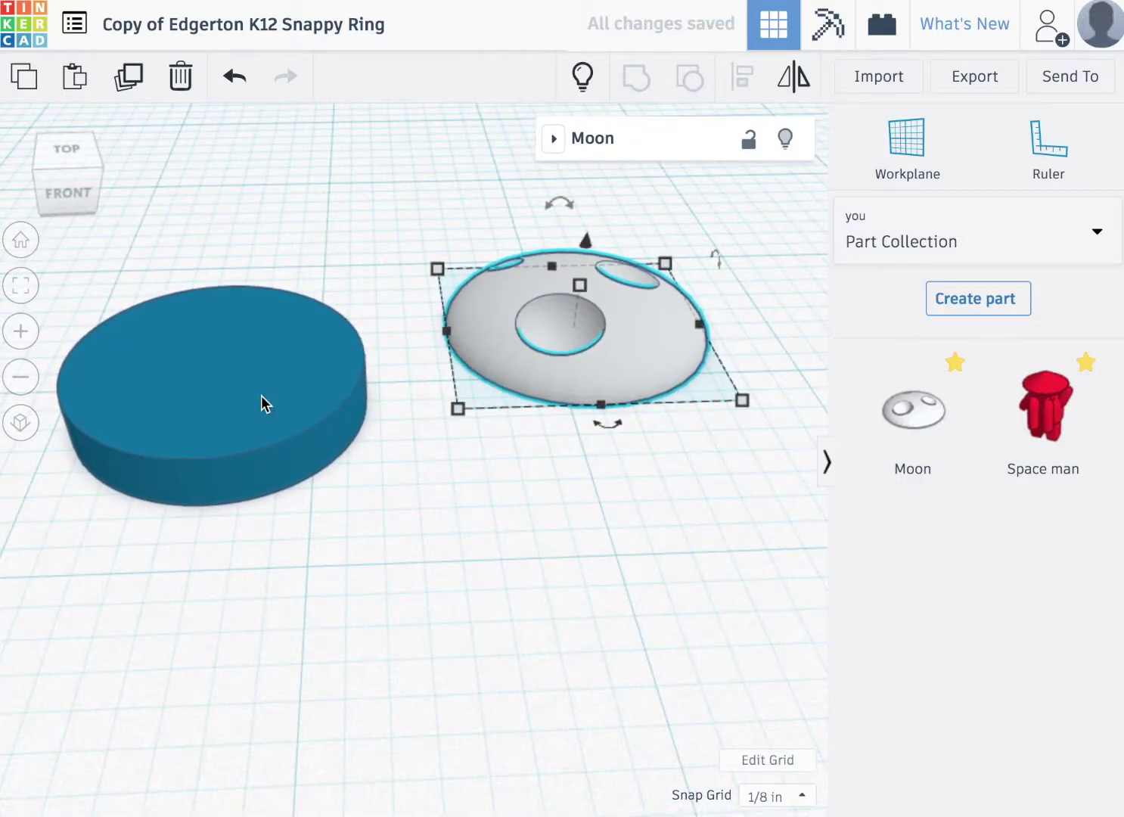
pyautogui.scroll(-2, 600, 354)
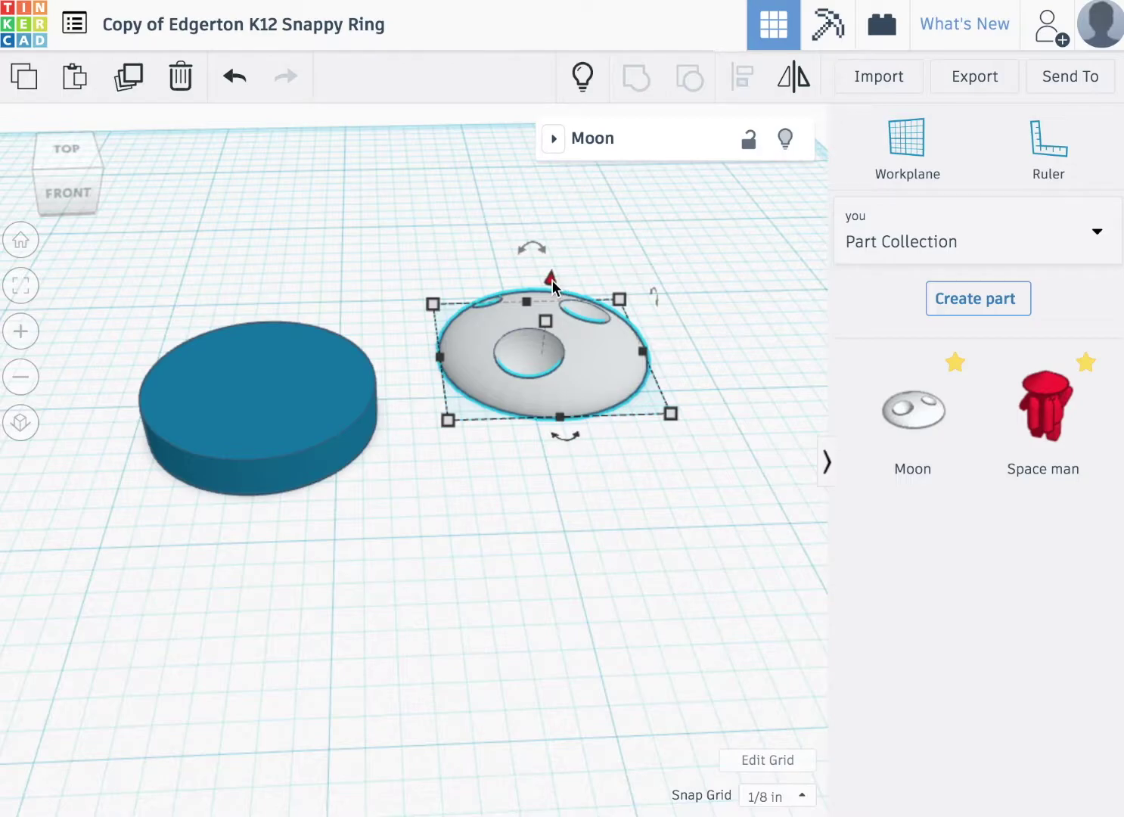
pyautogui.moveTo(552, 278); pyautogui.dragTo(547, 160)
pyautogui.moveTo(500, 411)
pyautogui.mouseDown(button='right')
pyautogui.moveTo(477, 378)
pyautogui.moveTo(544, 466)
pyautogui.mouseUp(button='right')
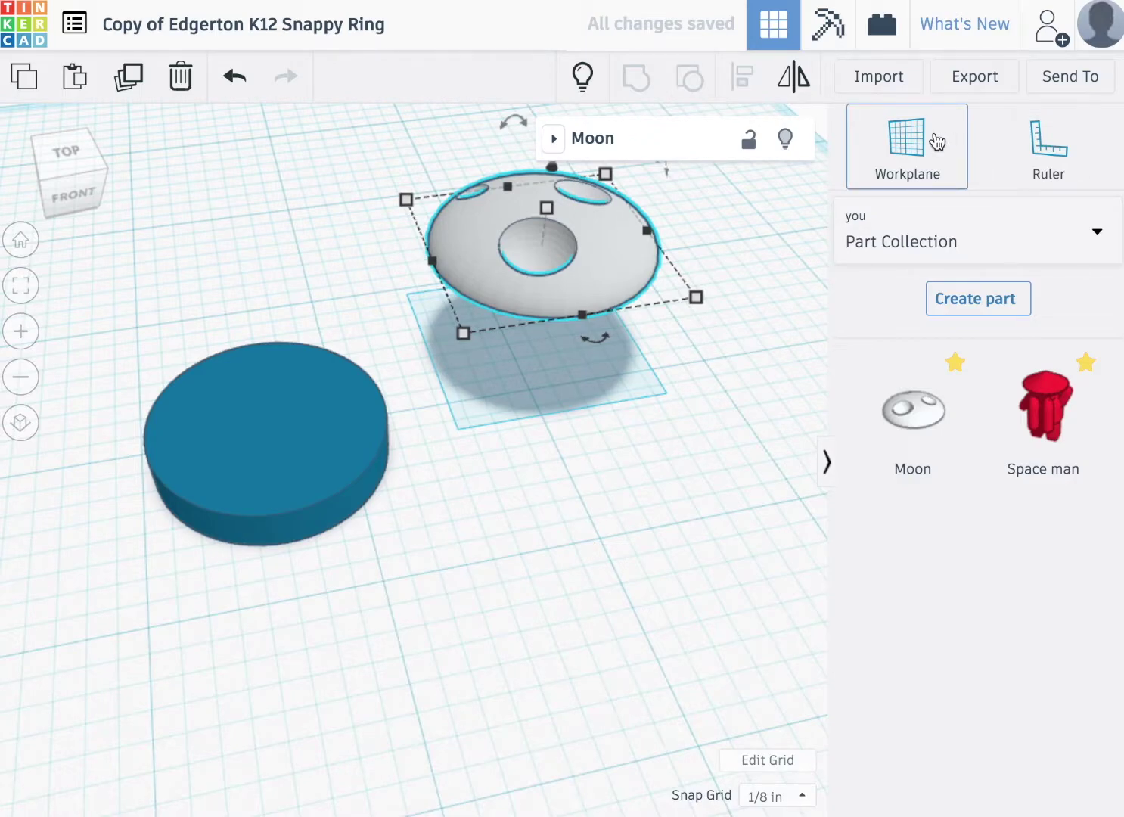
# - Place a workplane on the disc top and drop the Moon onto it
pyautogui.click(939, 142)
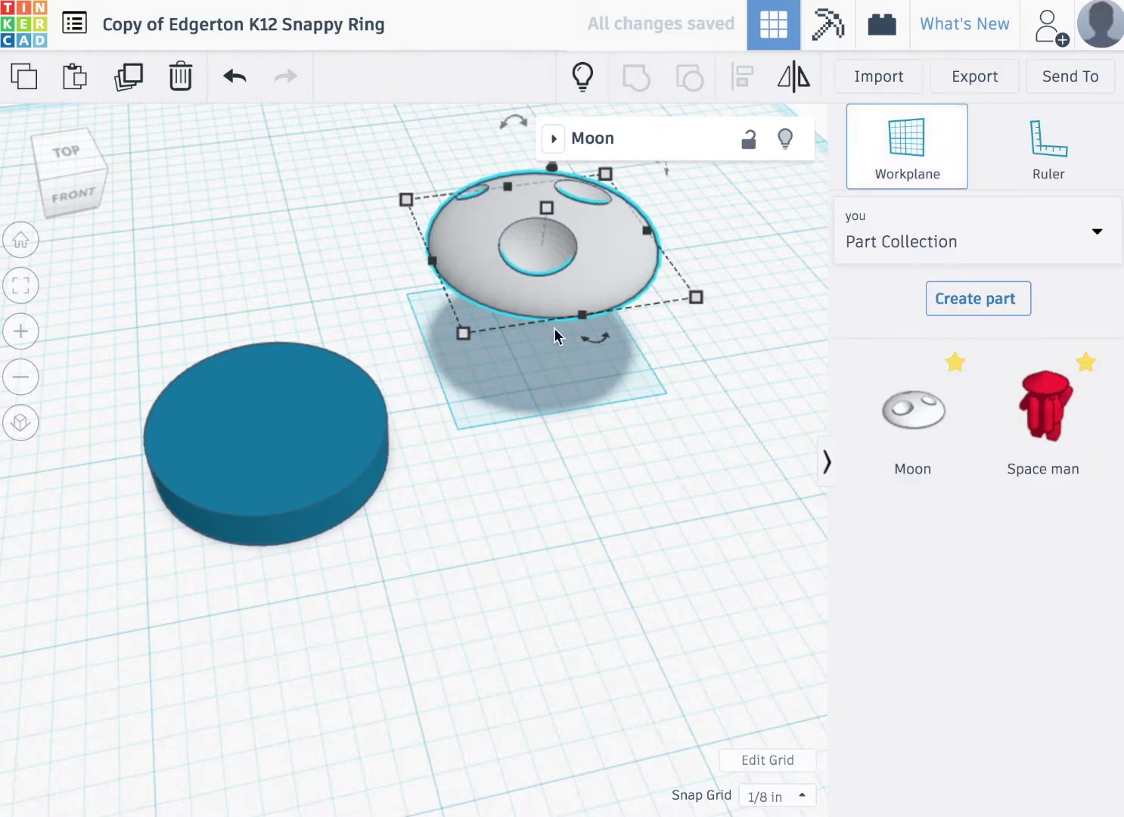
pyautogui.click(298, 411)
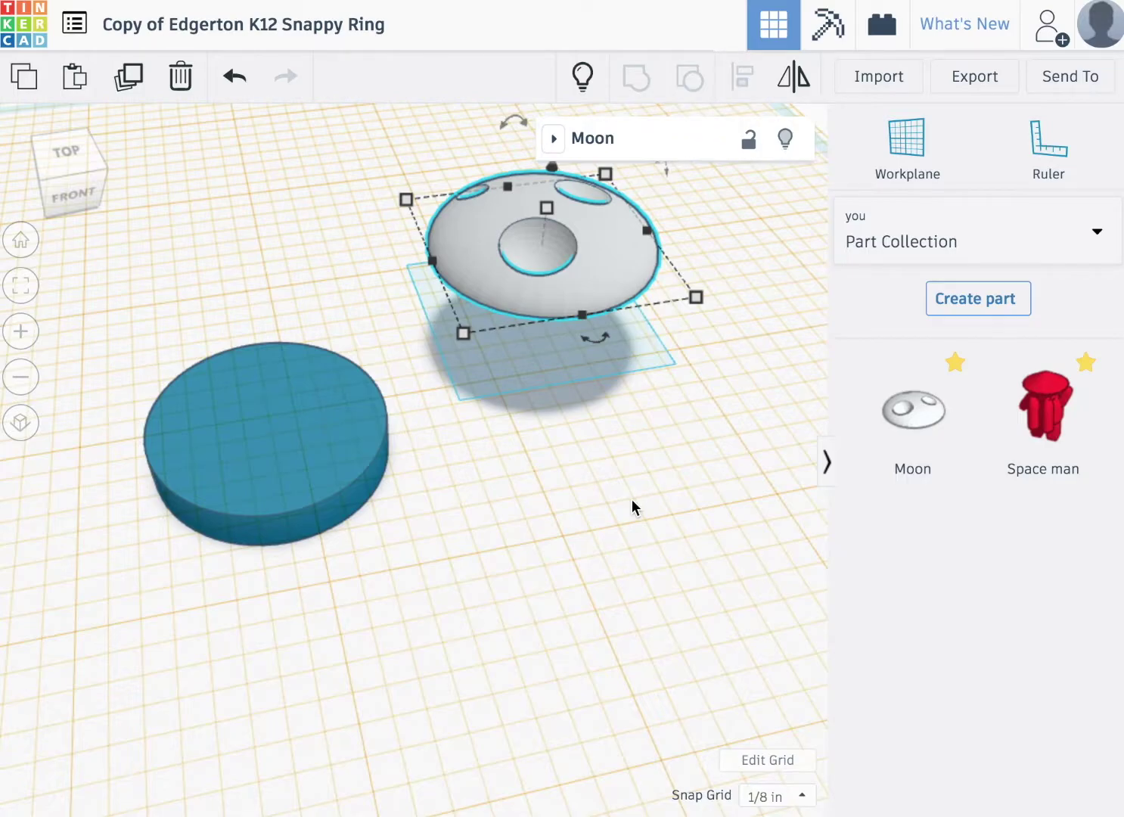
pyautogui.press('d')
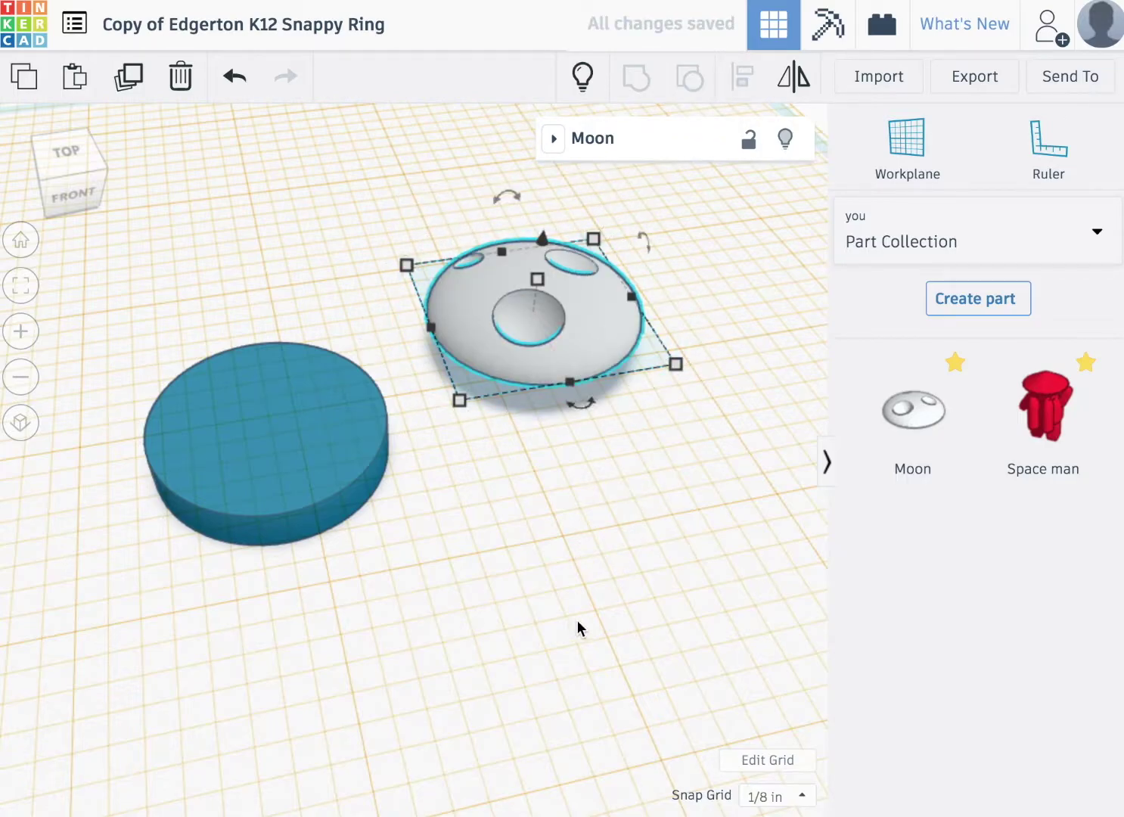
# - Align the disc and Moon so the Moon is centred over the disc
pyautogui.moveTo(582, 681); pyautogui.dragTo(220, 289)
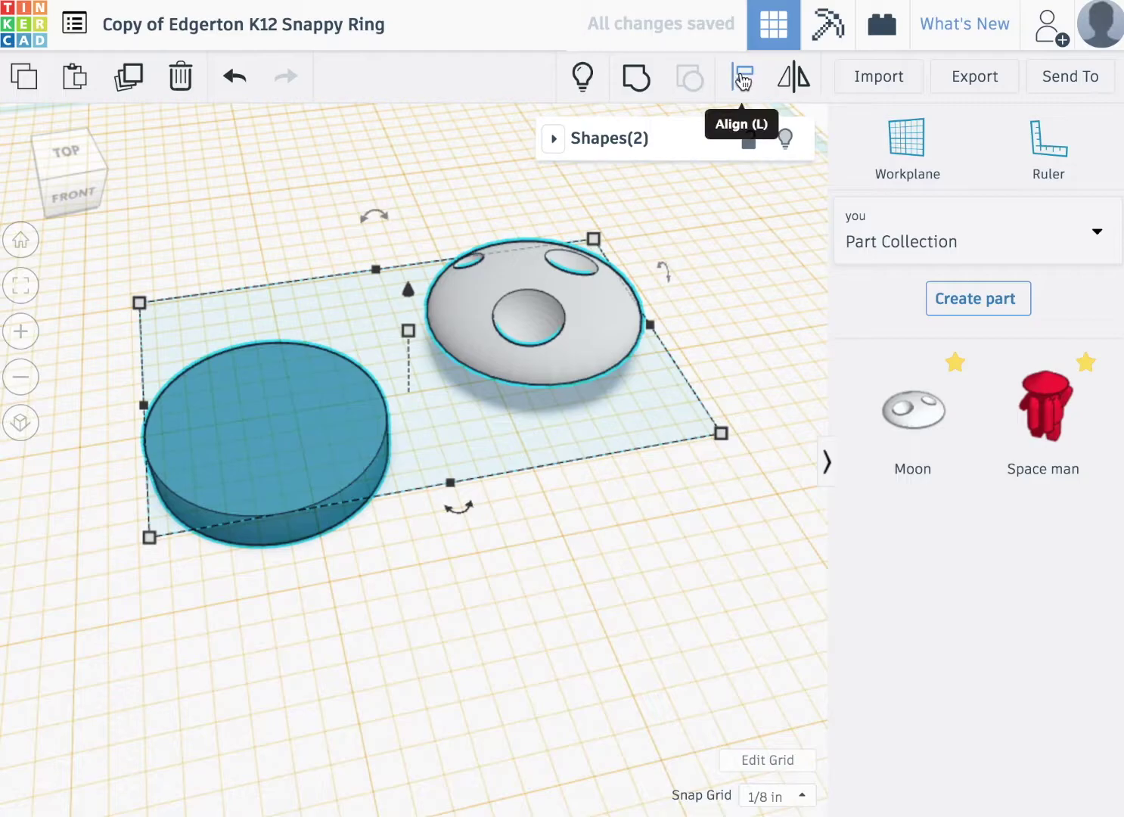
pyautogui.click(743, 76)
pyautogui.click(459, 511)
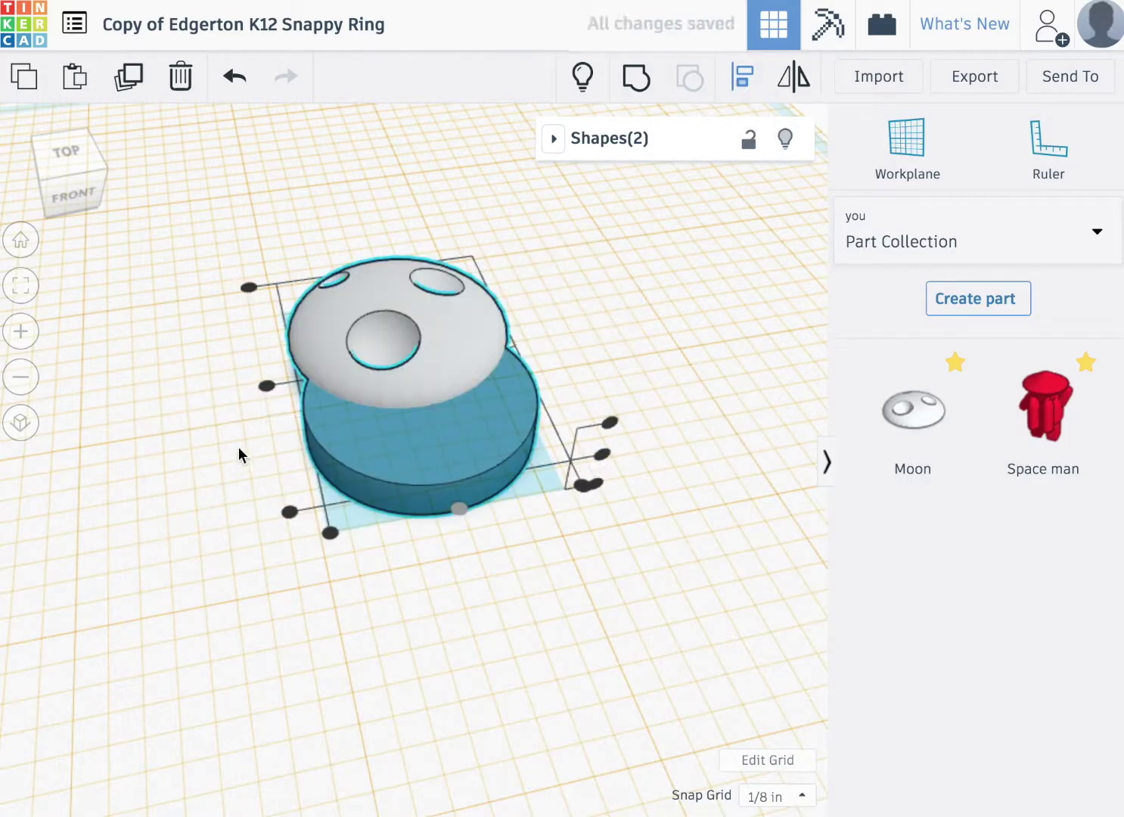
pyautogui.click(264, 389)
pyautogui.click(183, 488)
pyautogui.moveTo(183, 488)
pyautogui.mouseDown(button='right')
pyautogui.moveTo(323, 524)
pyautogui.moveTo(290, 544)
pyautogui.mouseUp(button='right')
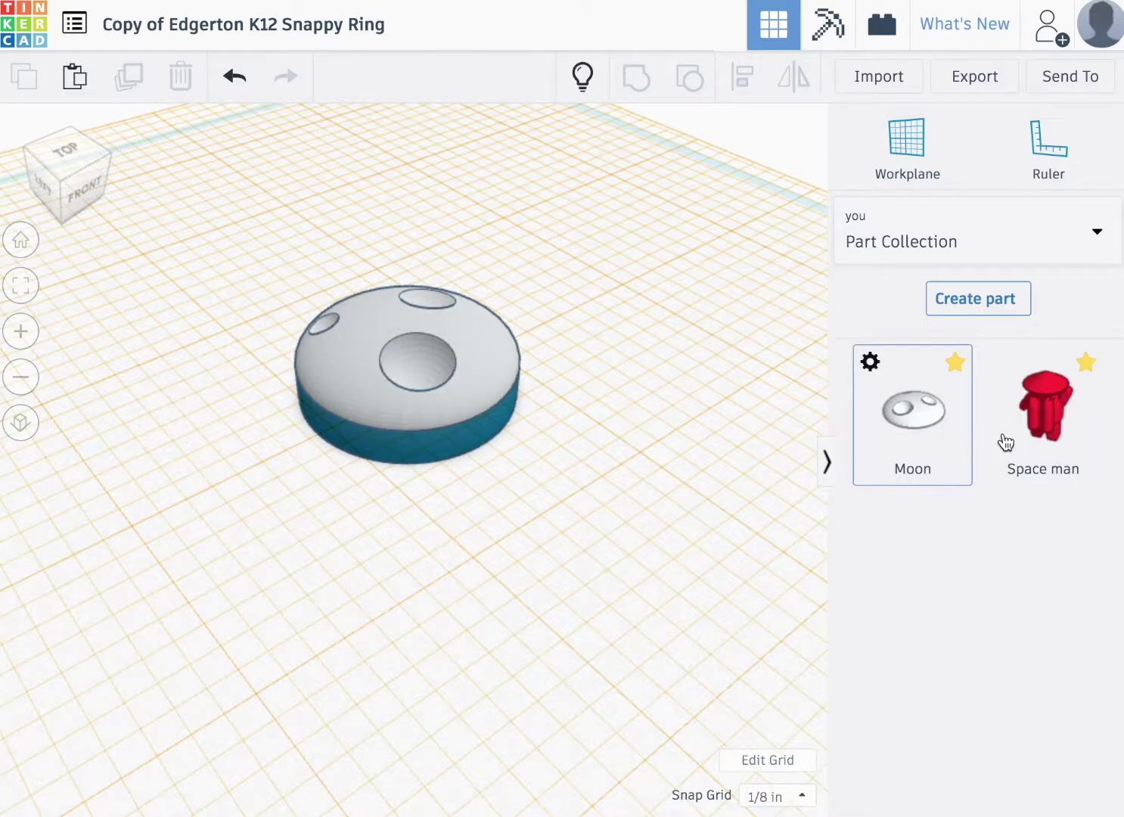
# - Place a workplane on the Moon top and set the red Space man on it, nudged slightly
pyautogui.click(905, 145)
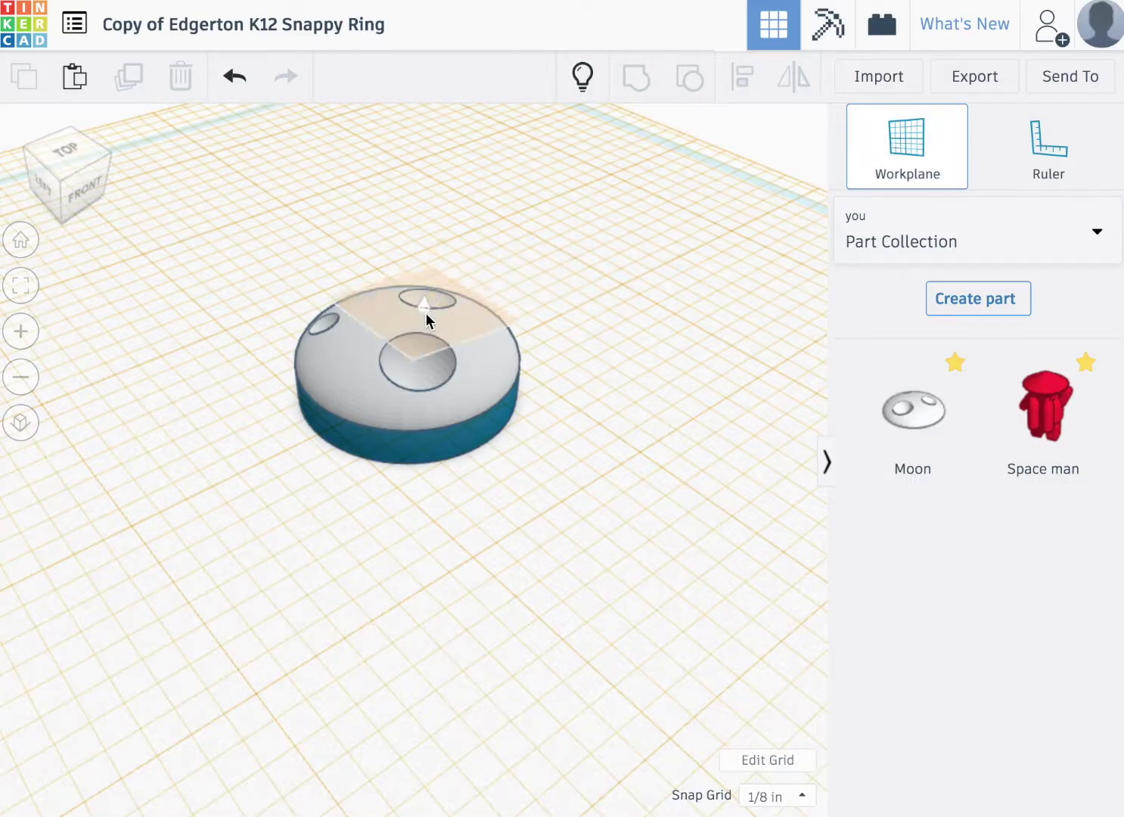
pyautogui.click(404, 324)
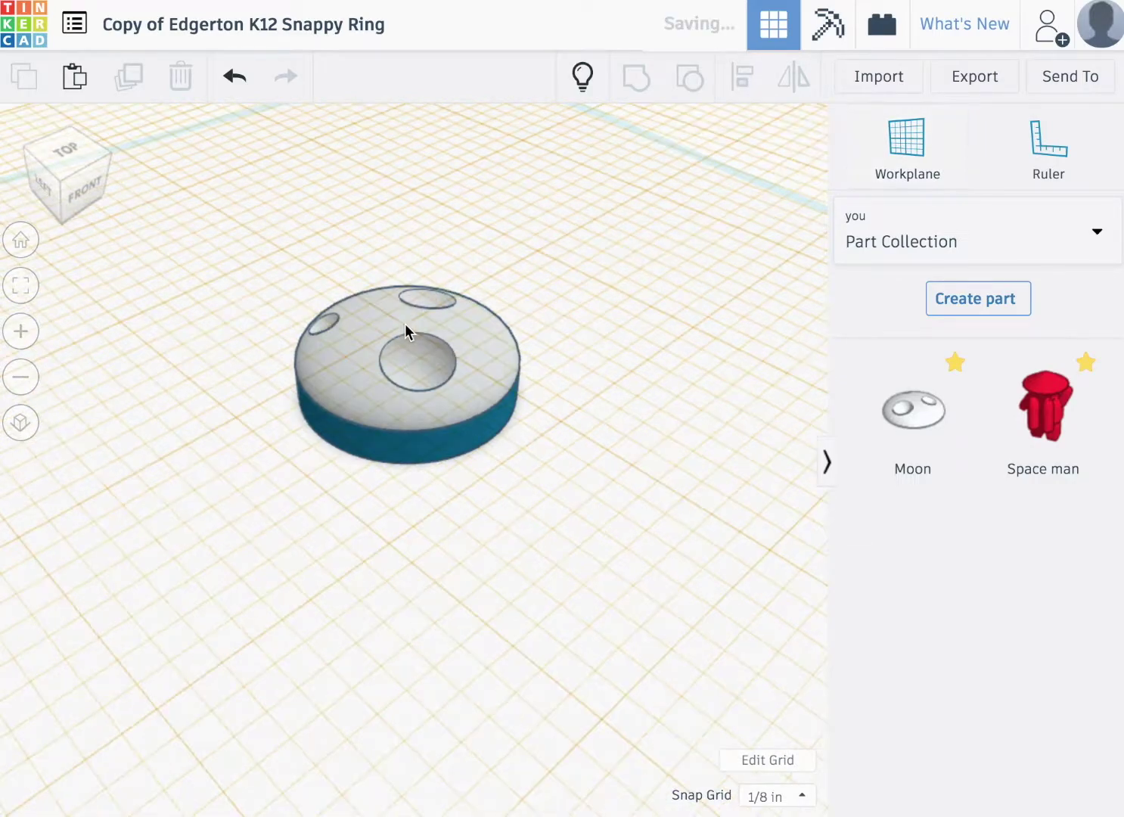
pyautogui.moveTo(1070, 424); pyautogui.dragTo(432, 317)
pyautogui.click(414, 319)
pyautogui.moveTo(583, 312); pyautogui.dragTo(215, 295, button='right')
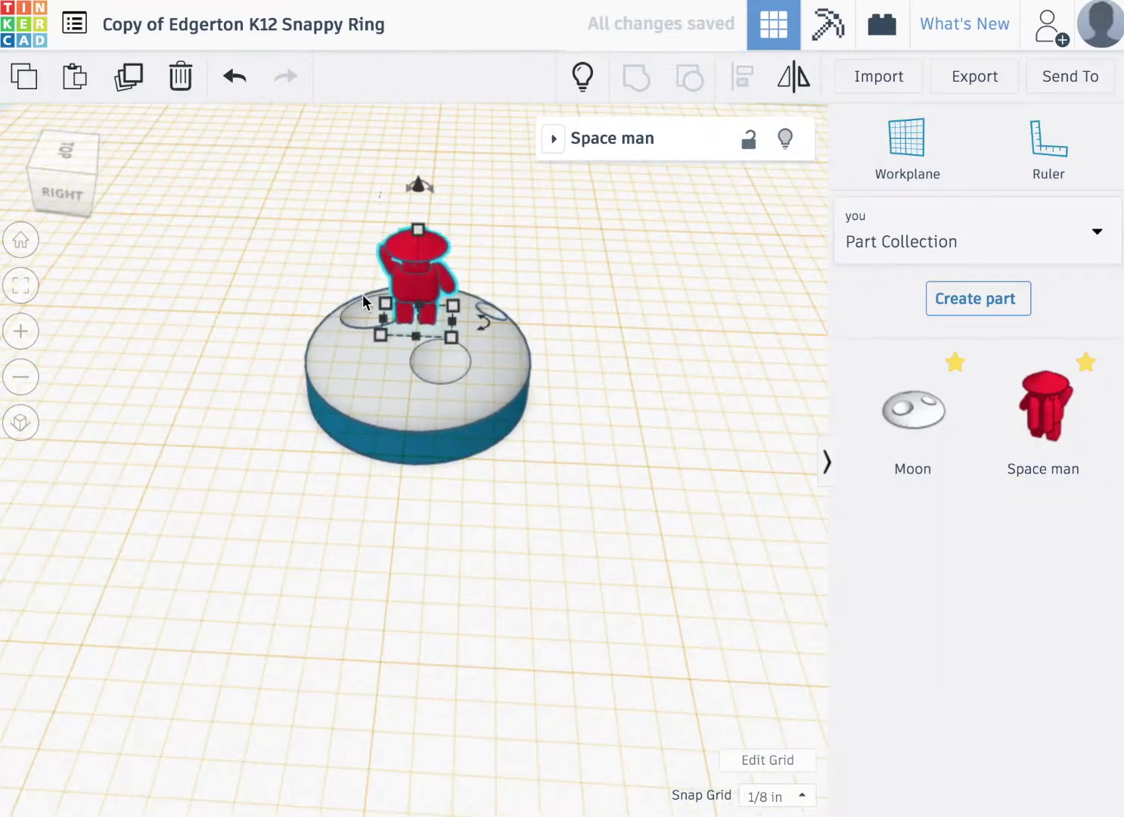
pyautogui.moveTo(420, 281); pyautogui.dragTo(432, 286)
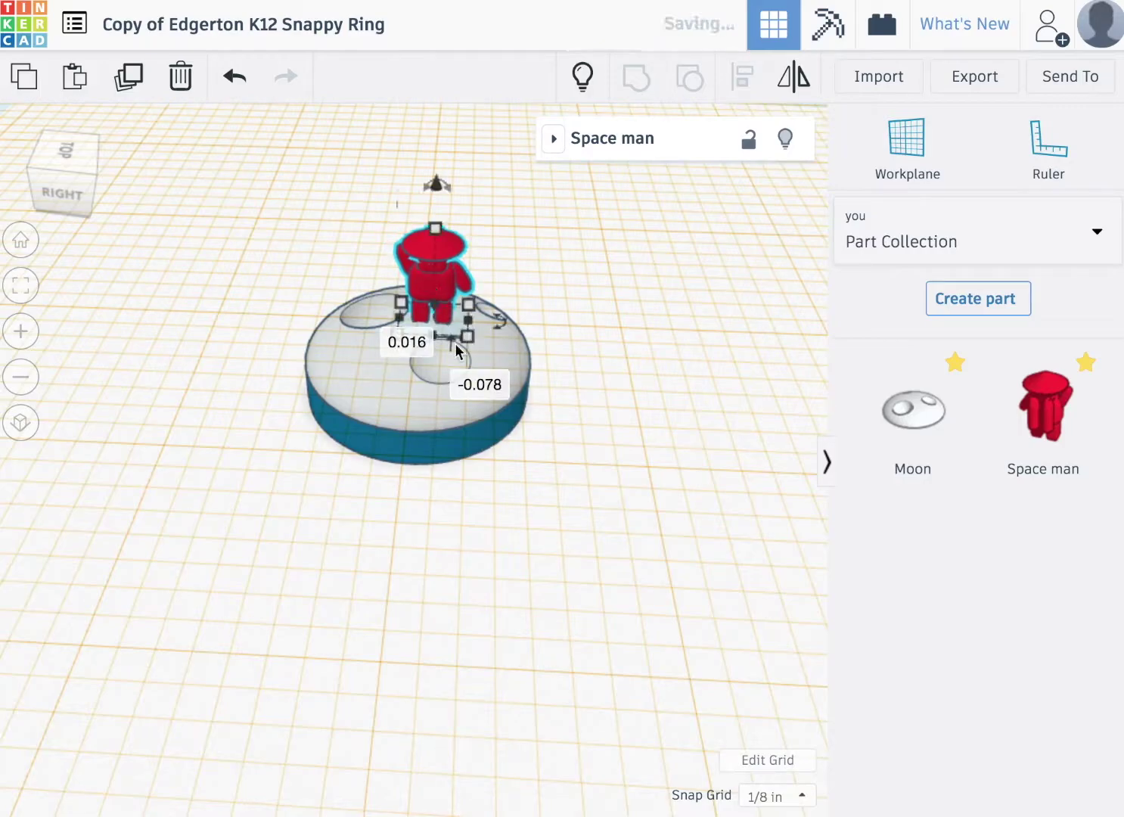
pyautogui.click(517, 533)
# - Inspect from low, back and top views, then start lowering the Space man
pyautogui.moveTo(522, 485)
pyautogui.mouseDown(button='right')
pyautogui.moveTo(581, 433)
pyautogui.moveTo(479, 527)
pyautogui.moveTo(268, 532)
pyautogui.moveTo(323, 528)
pyautogui.mouseUp(button='right')
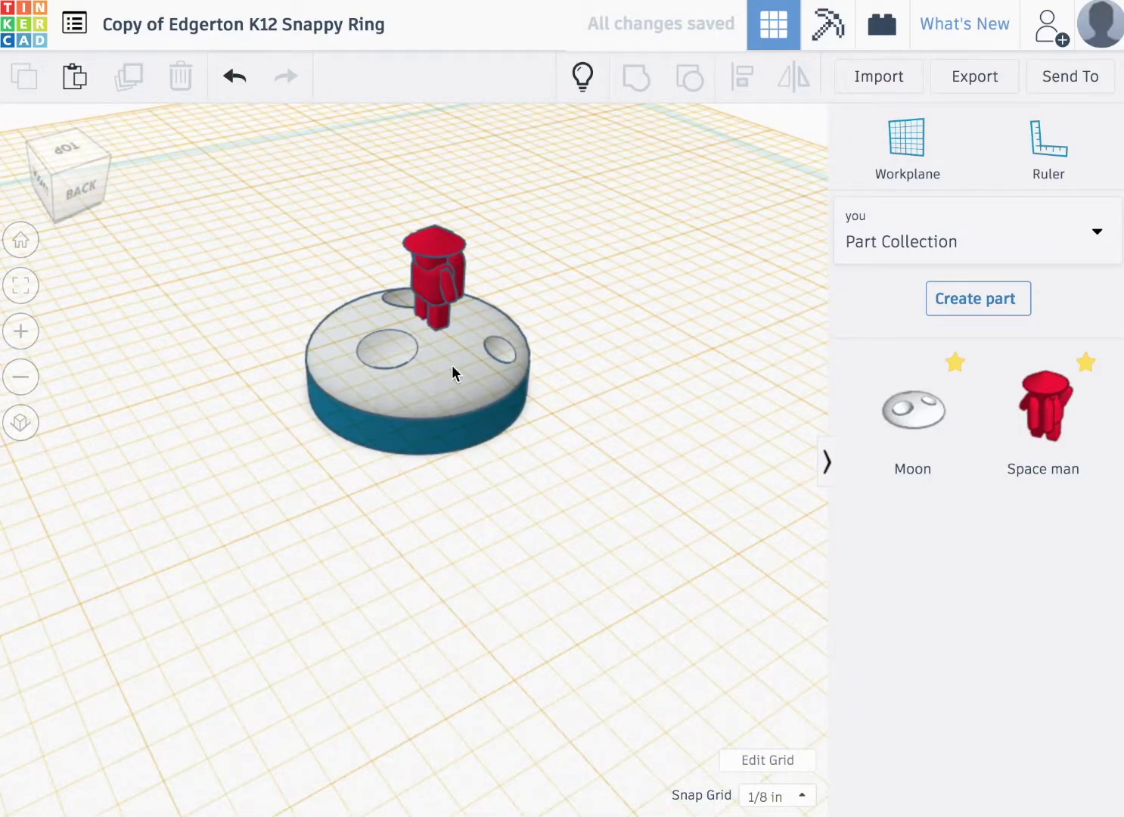
pyautogui.moveTo(466, 345)
pyautogui.mouseDown(button='right')
pyautogui.moveTo(534, 404)
pyautogui.moveTo(506, 358)
pyautogui.moveTo(496, 355)
pyautogui.moveTo(483, 384)
pyautogui.moveTo(653, 427)
pyautogui.moveTo(652, 492)
pyautogui.mouseUp(button='right')
pyautogui.scroll(-2, 651, 482)
pyautogui.moveTo(621, 248)
pyautogui.mouseDown(button='right')
pyautogui.moveTo(622, 314)
pyautogui.moveTo(420, 337)
pyautogui.mouseUp(button='right')
pyautogui.click(440, 327)
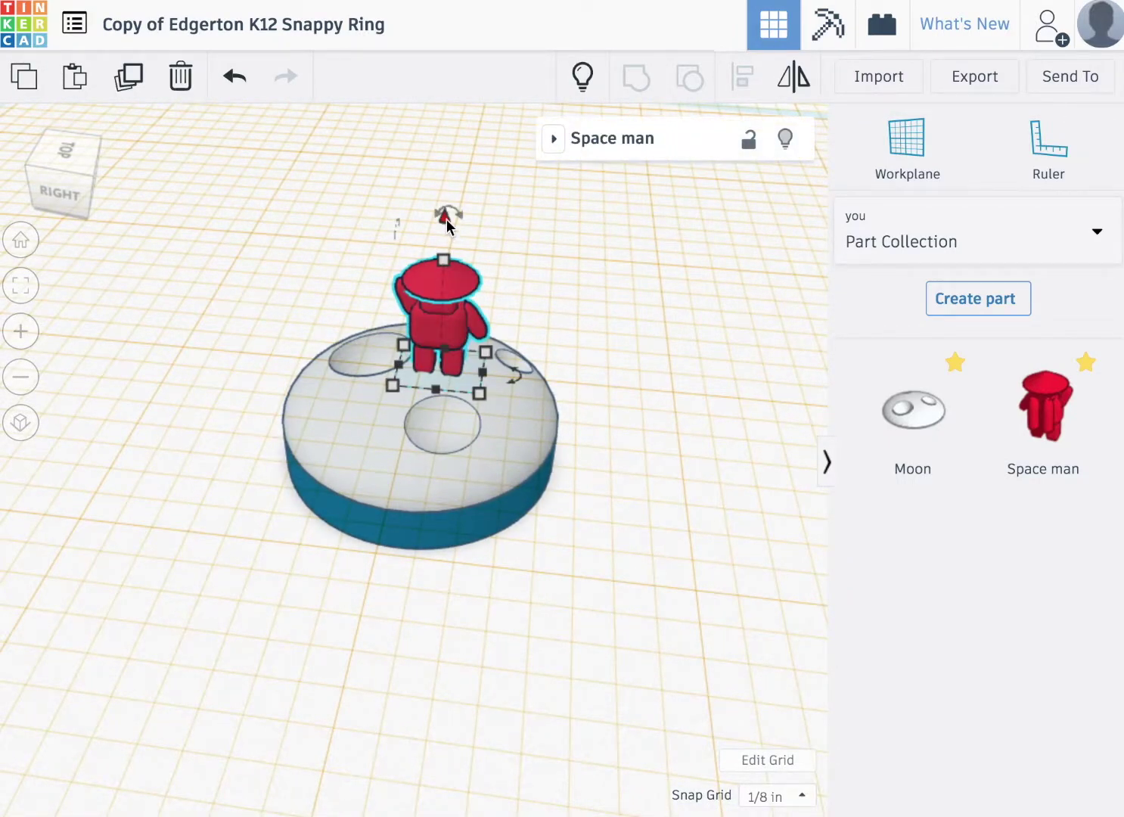
pyautogui.moveTo(446, 219); pyautogui.dragTo(444, 244)
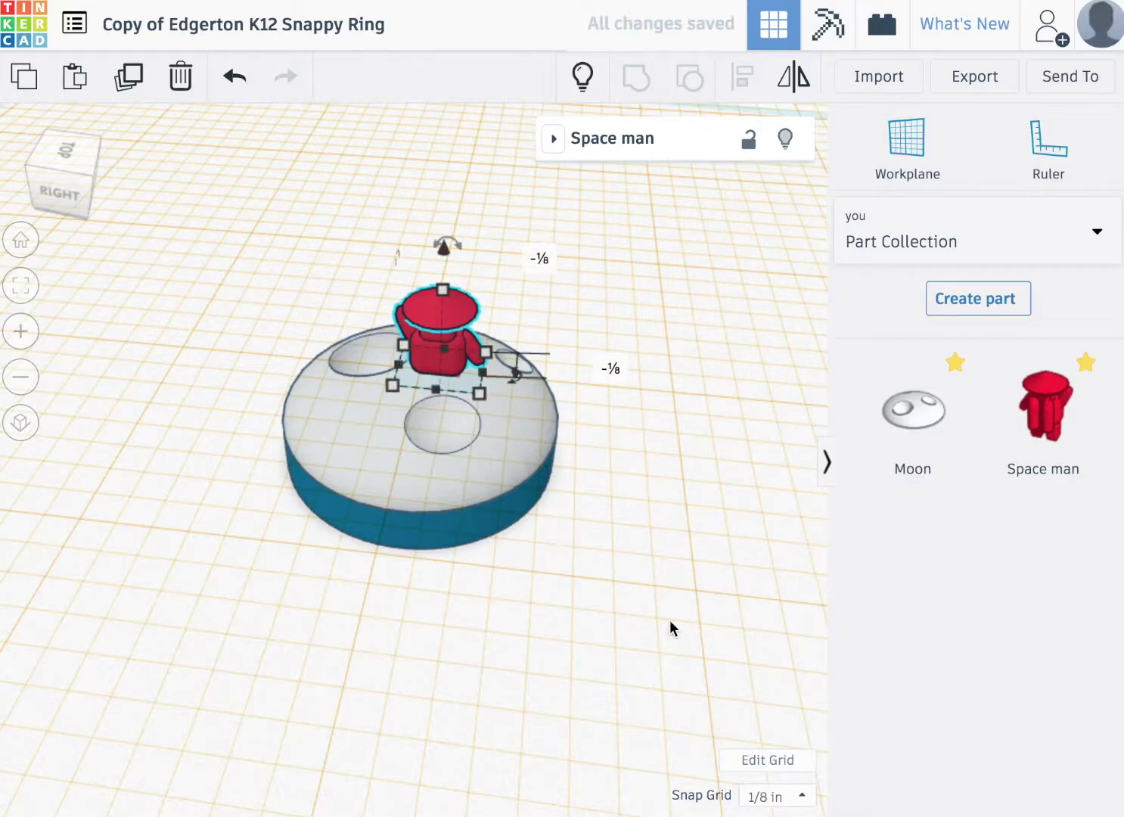
# - Set the snap grid to 1/64 in and the Space man's elevation to 0.109
pyautogui.click(793, 807)
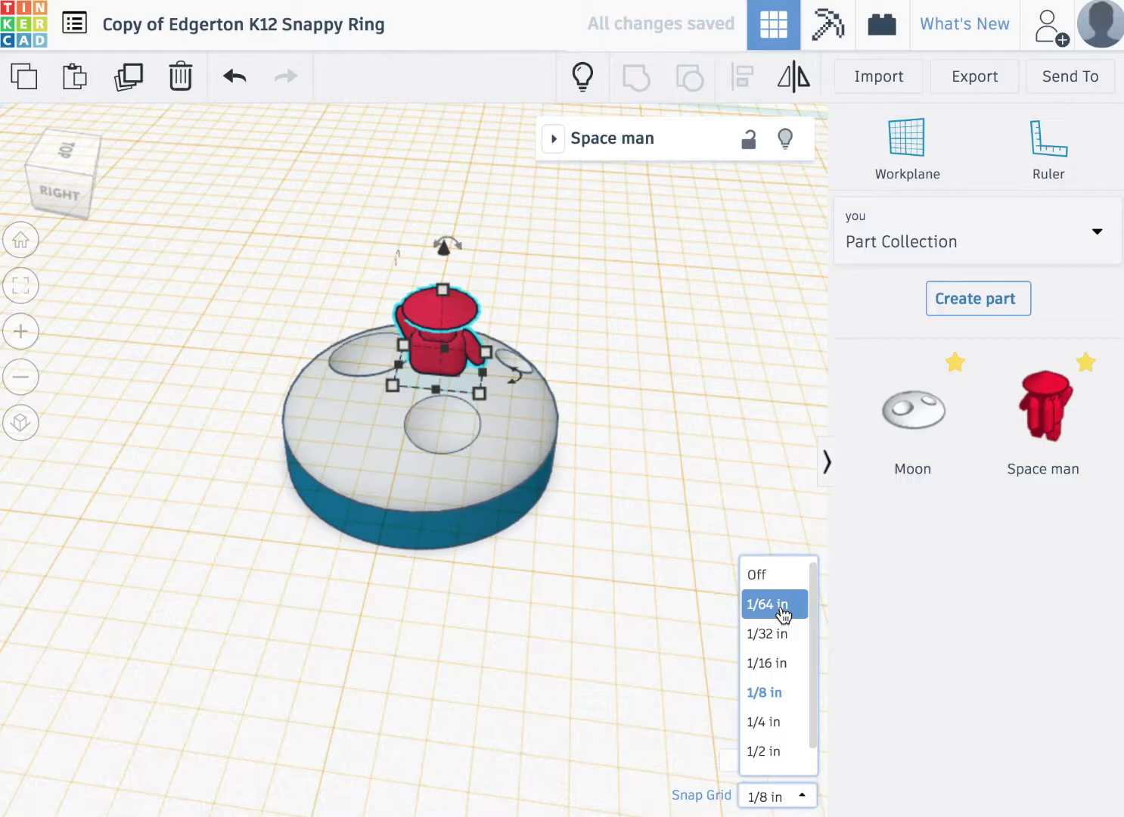
pyautogui.click(782, 615)
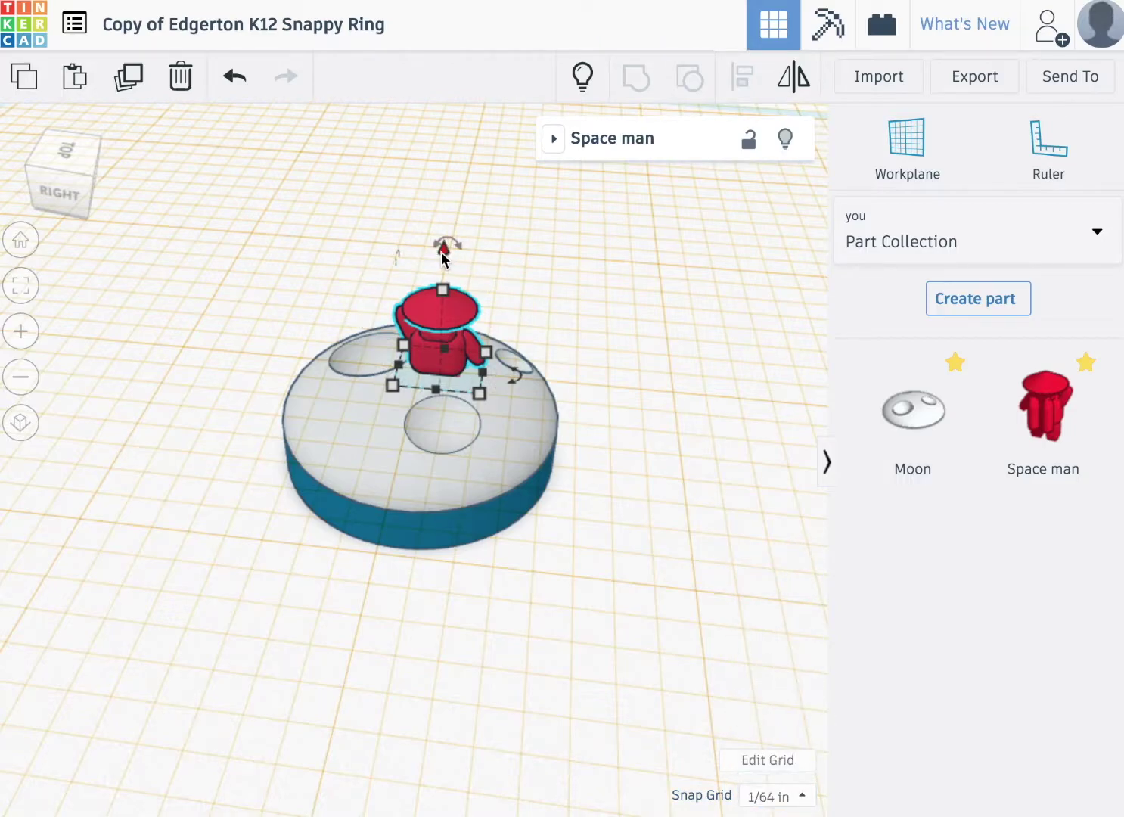
pyautogui.moveTo(444, 253); pyautogui.dragTo(442, 222)
pyautogui.moveTo(482, 308)
pyautogui.mouseDown(button='right')
pyautogui.moveTo(581, 492)
pyautogui.moveTo(415, 495)
pyautogui.moveTo(434, 536)
pyautogui.mouseUp(button='right')
# - Orbit to check the Space man's placement from above and a low side view
pyautogui.click(347, 537)
pyautogui.moveTo(347, 537)
pyautogui.mouseDown(button='right')
pyautogui.moveTo(535, 488)
pyautogui.moveTo(264, 538)
pyautogui.moveTo(459, 510)
pyautogui.moveTo(646, 530)
pyautogui.moveTo(593, 570)
pyautogui.moveTo(539, 643)
pyautogui.moveTo(498, 562)
pyautogui.moveTo(447, 411)
pyautogui.mouseUp(button='right')
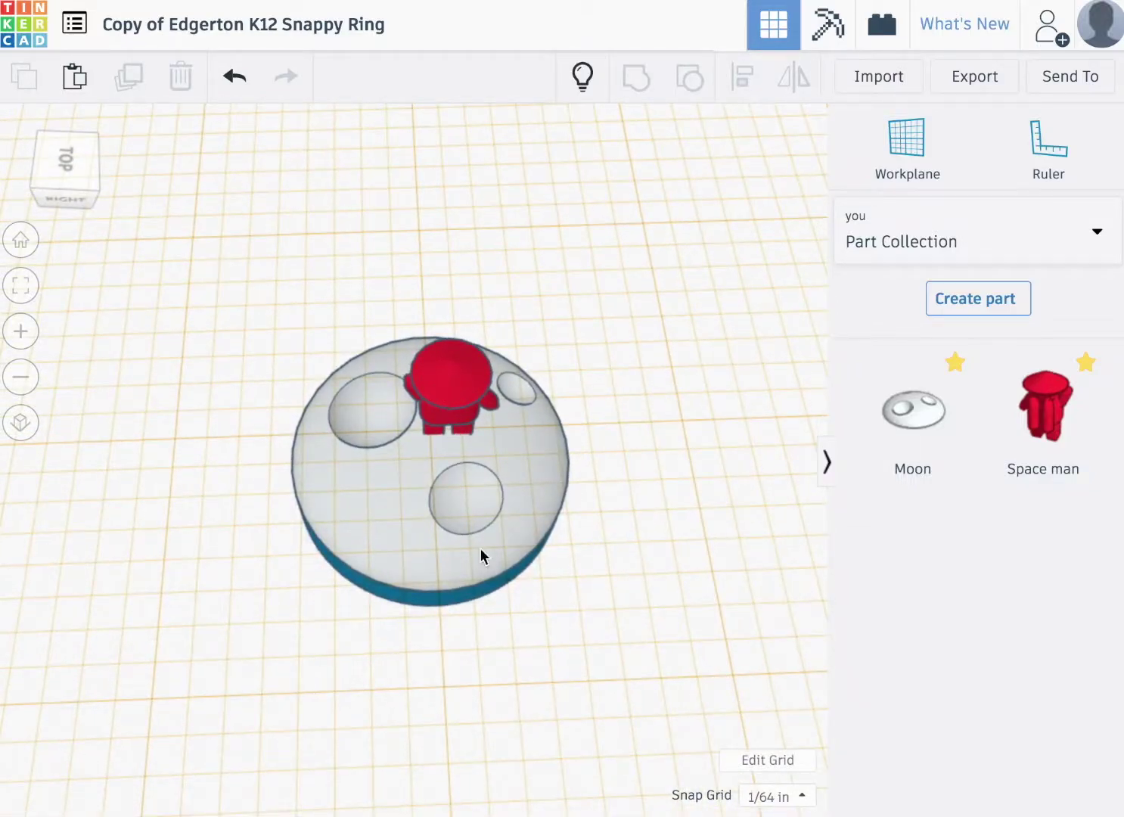
pyautogui.click(448, 391)
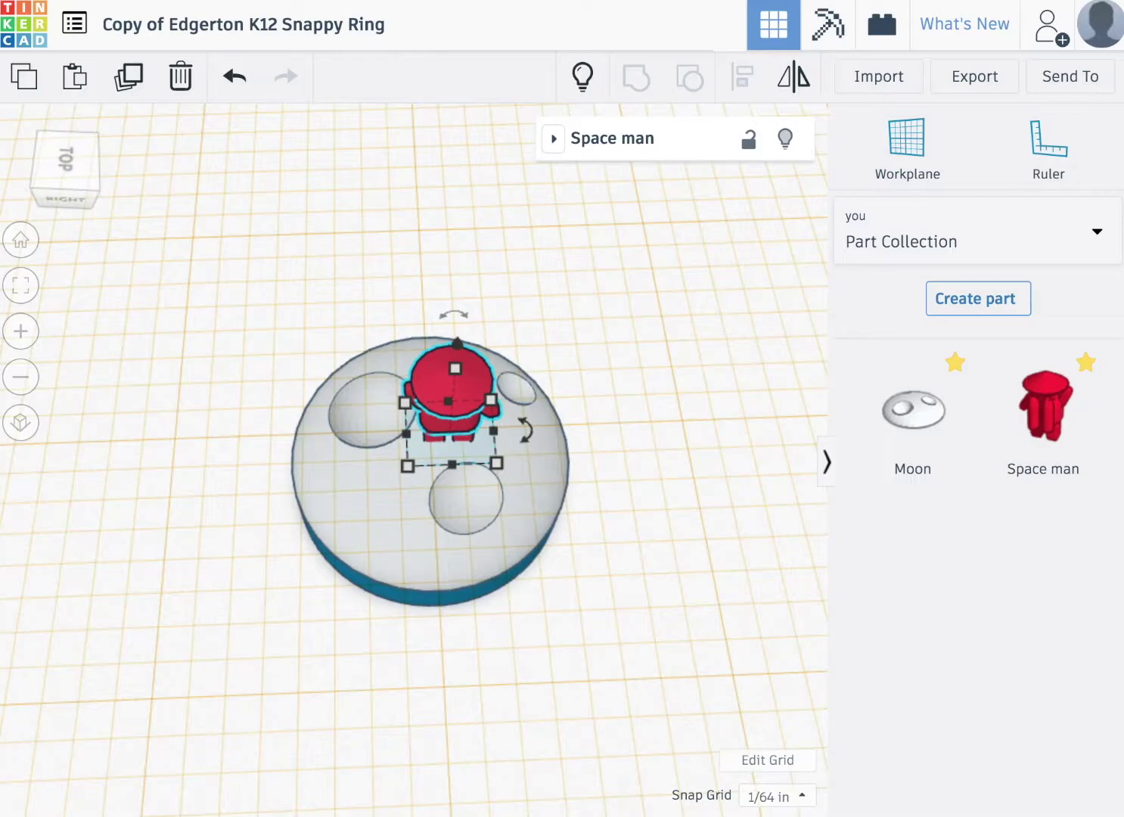
pyautogui.click(666, 669)
pyautogui.moveTo(667, 669)
pyautogui.mouseDown(button='right')
pyautogui.moveTo(365, 559)
pyautogui.moveTo(543, 576)
pyautogui.moveTo(630, 567)
pyautogui.moveTo(635, 587)
pyautogui.mouseUp(button='right')
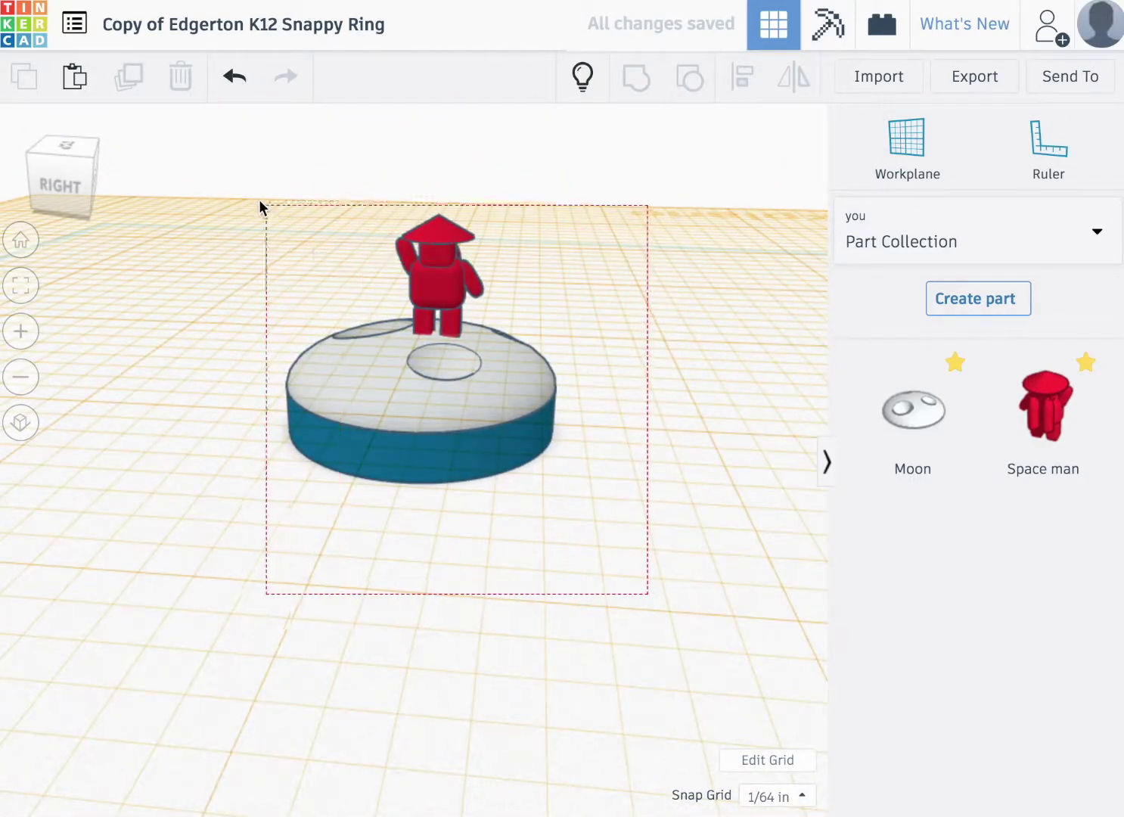
# - Group the disc, Moon and Space man, and reset the workplane to the grid
pyautogui.moveTo(646, 594); pyautogui.dragTo(256, 198)
pyautogui.click(637, 78)
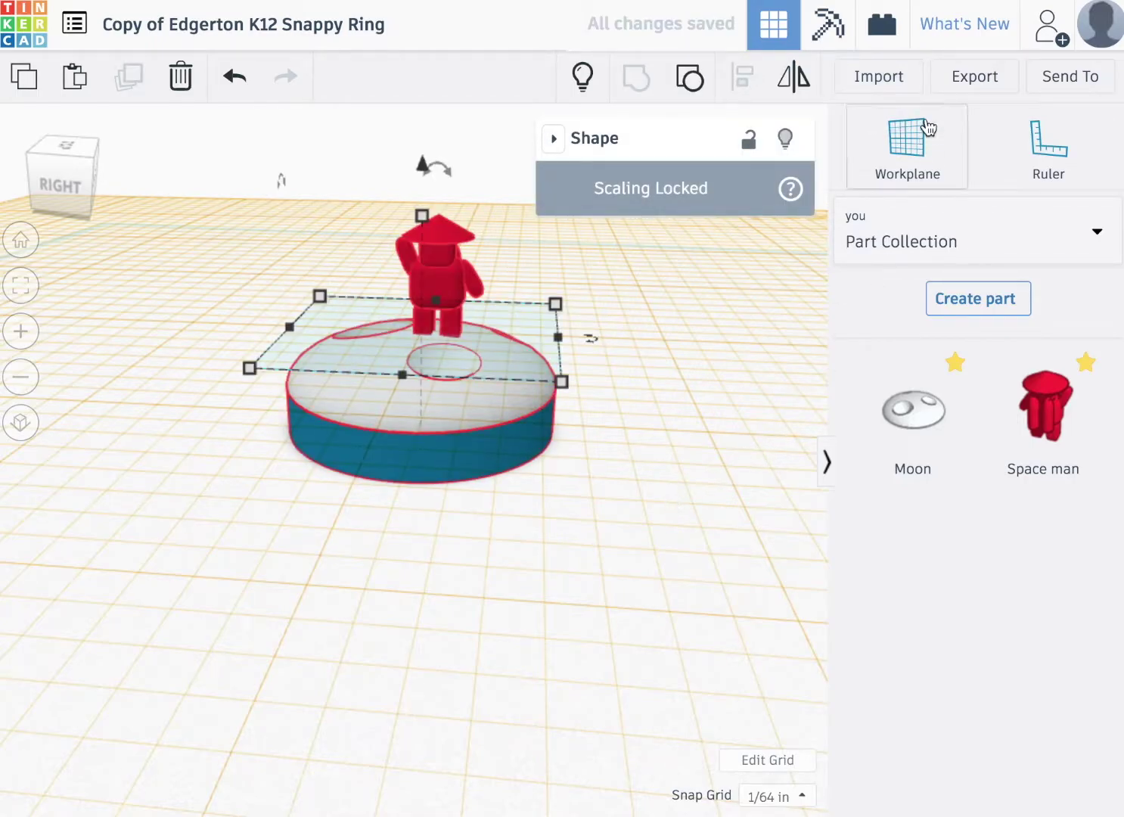
pyautogui.click(636, 543)
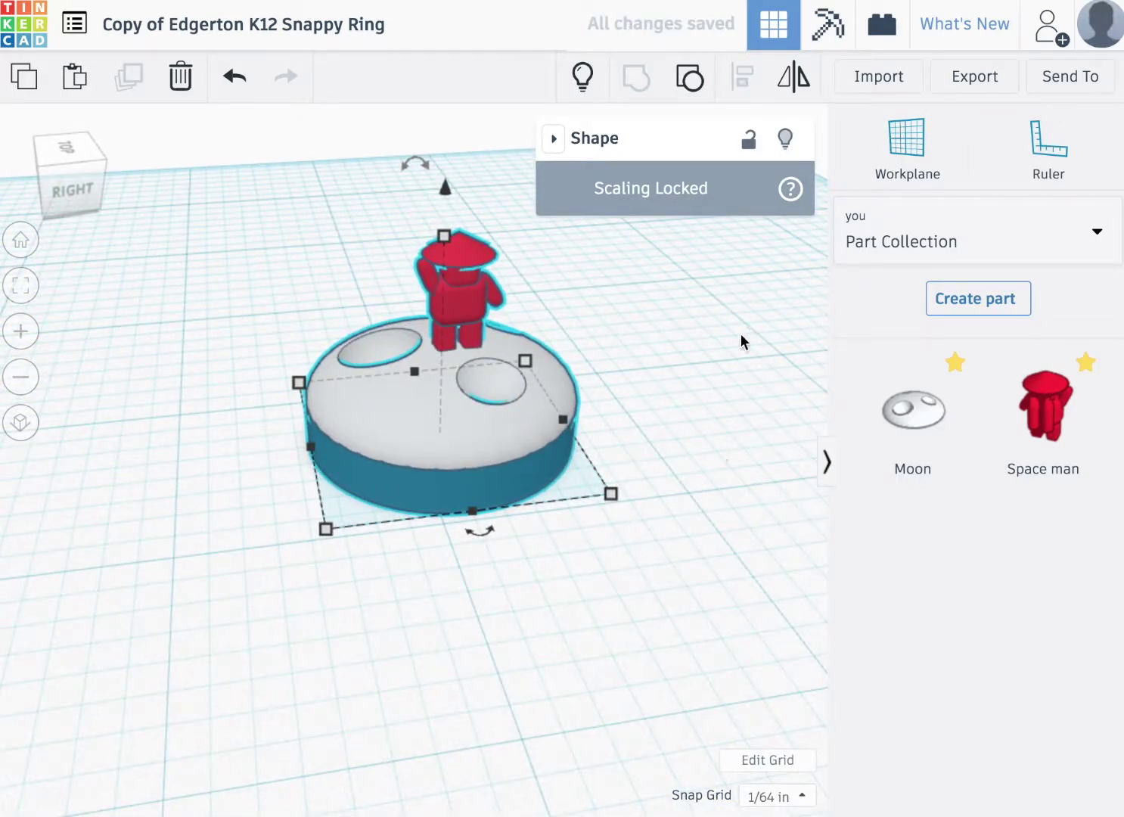
# - Select the grouped model and open its Export download options for 3D printing
pyautogui.click(264, 505)
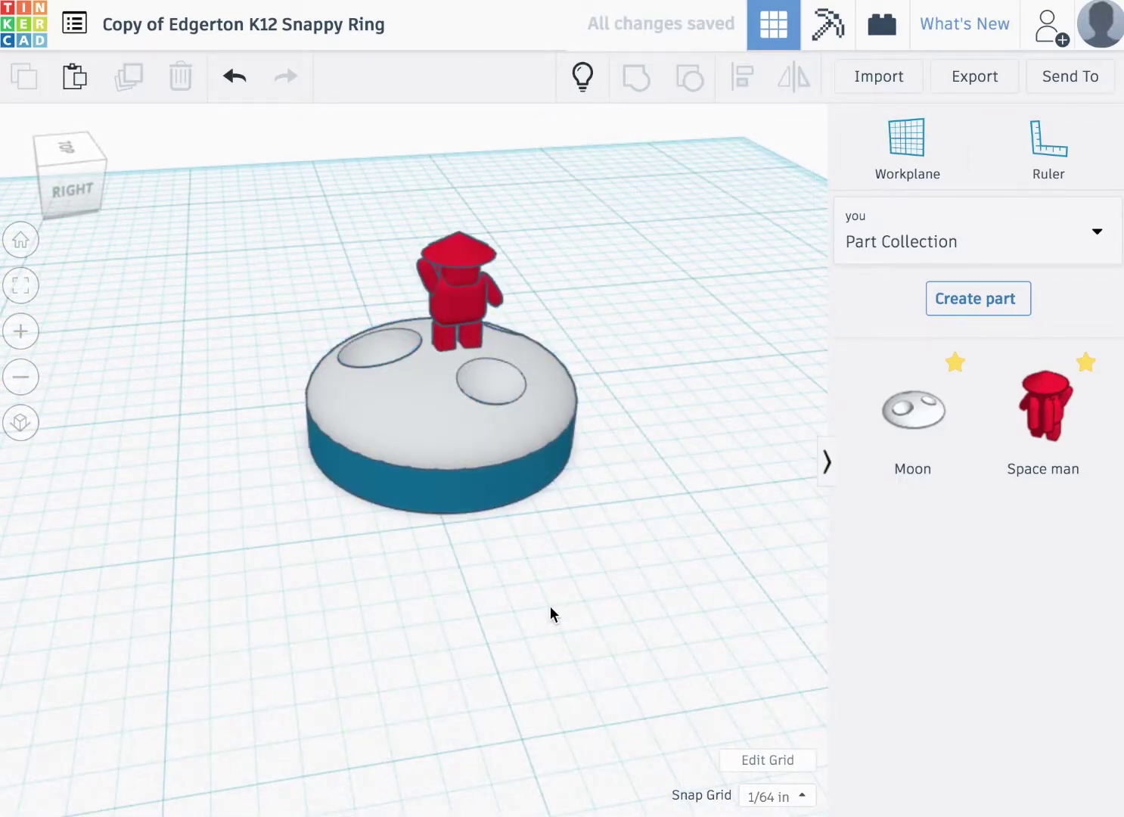
pyautogui.moveTo(550, 608); pyautogui.dragTo(471, 434, button='right')
pyautogui.click(472, 433)
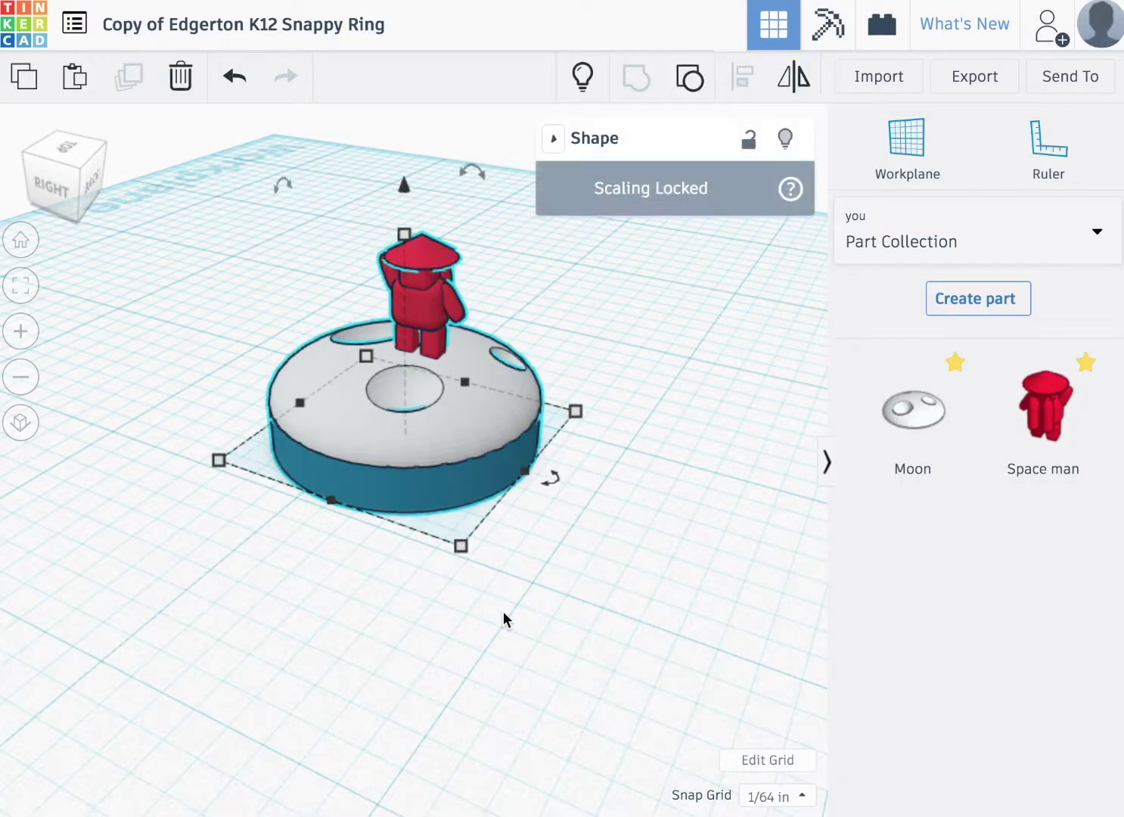
pyautogui.click(969, 88)
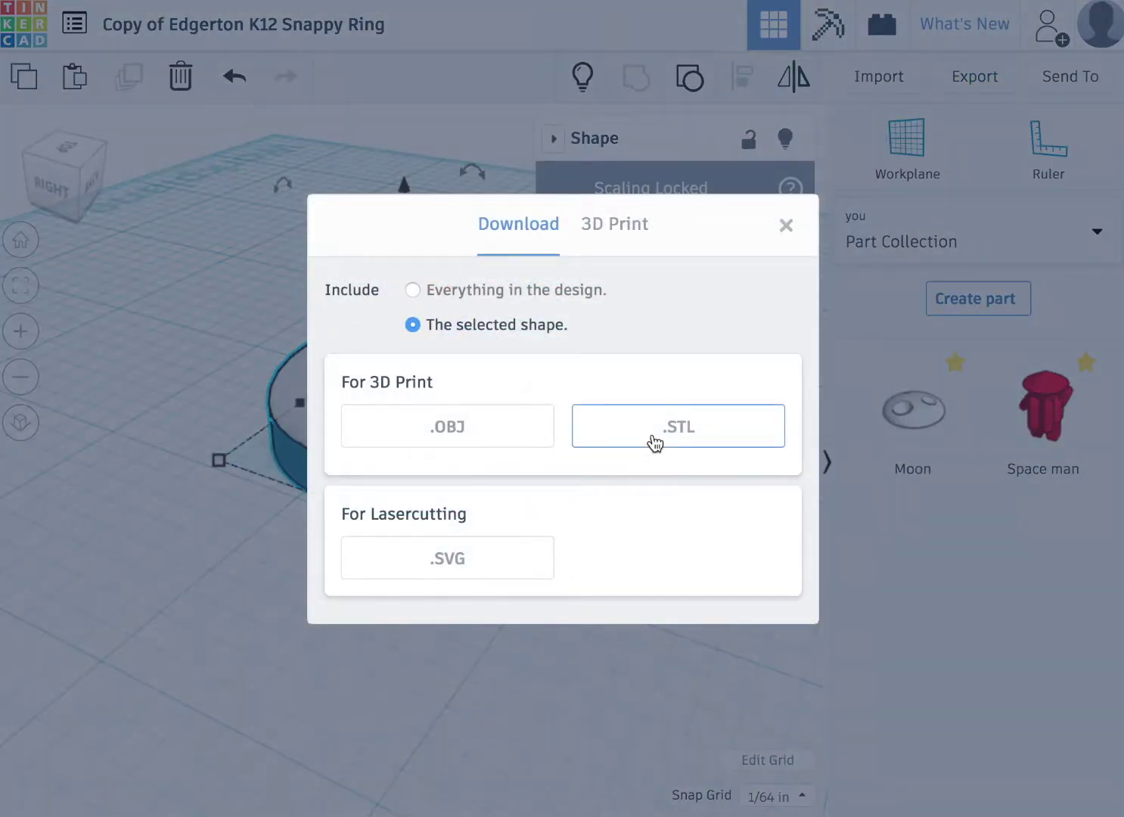